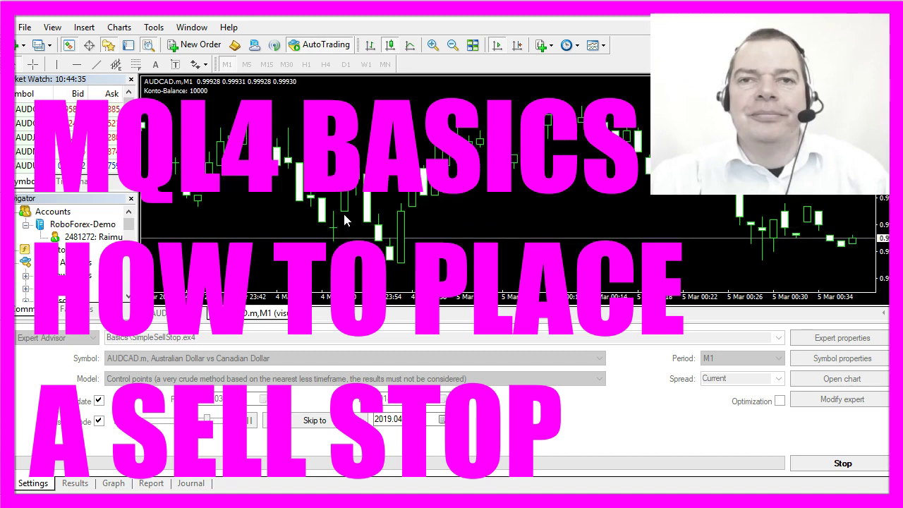
- Zoom out and drag the visual backtest chart to show the #1 sell stop 0.10 line
key("minus")
key("minus")
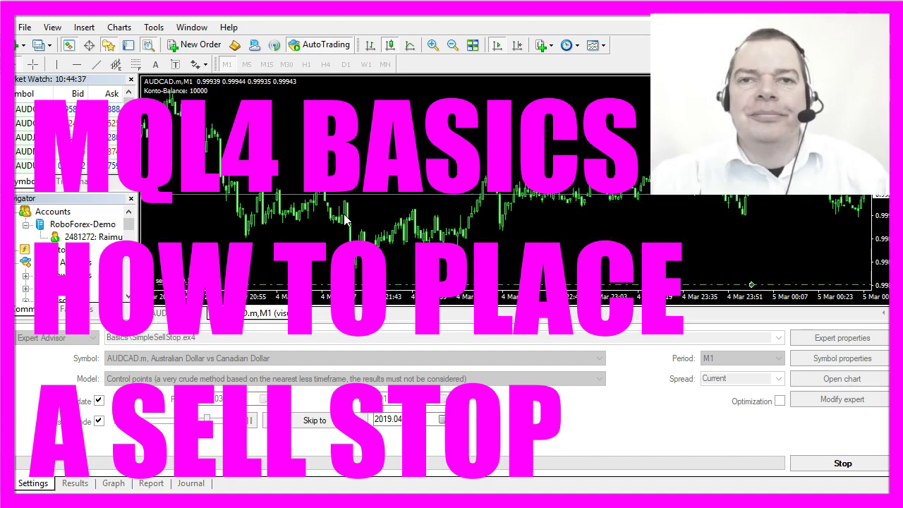
left_click_drag(324, 216, 187, 283)
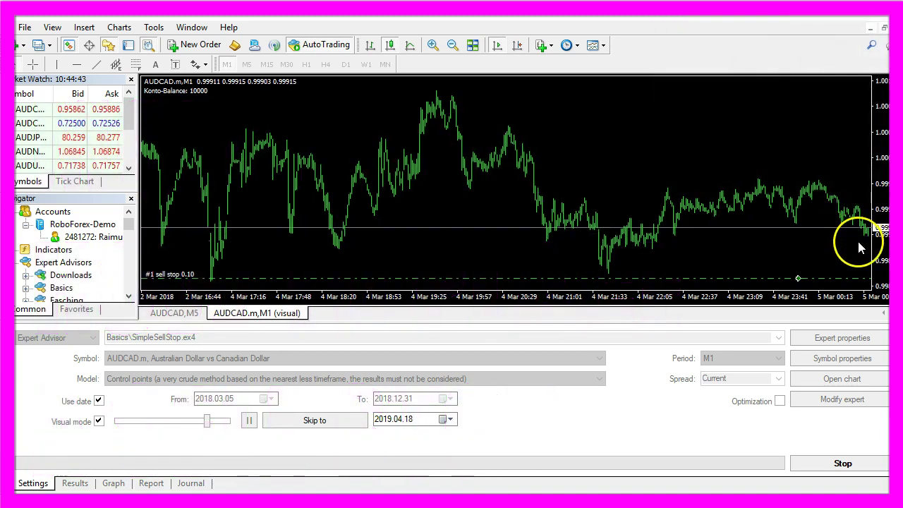
left_click_drag(860, 247, 519, 247)
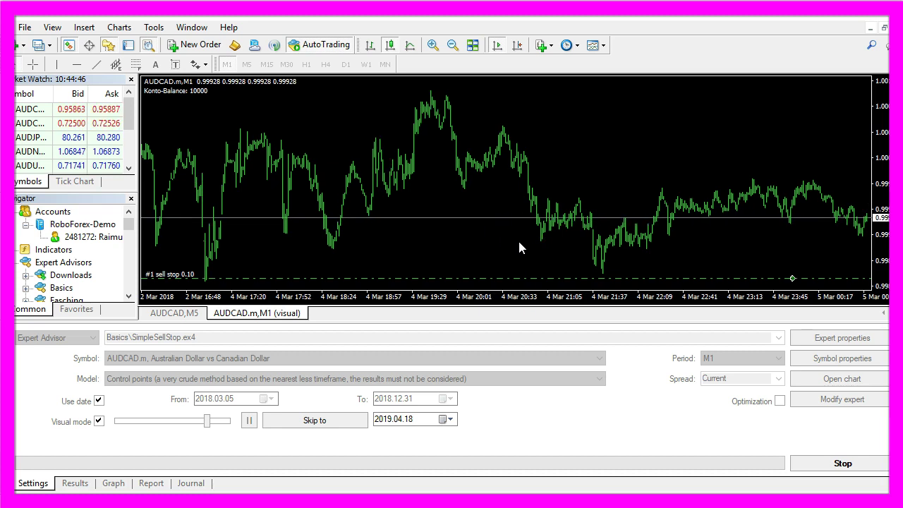
left_click(503, 233)
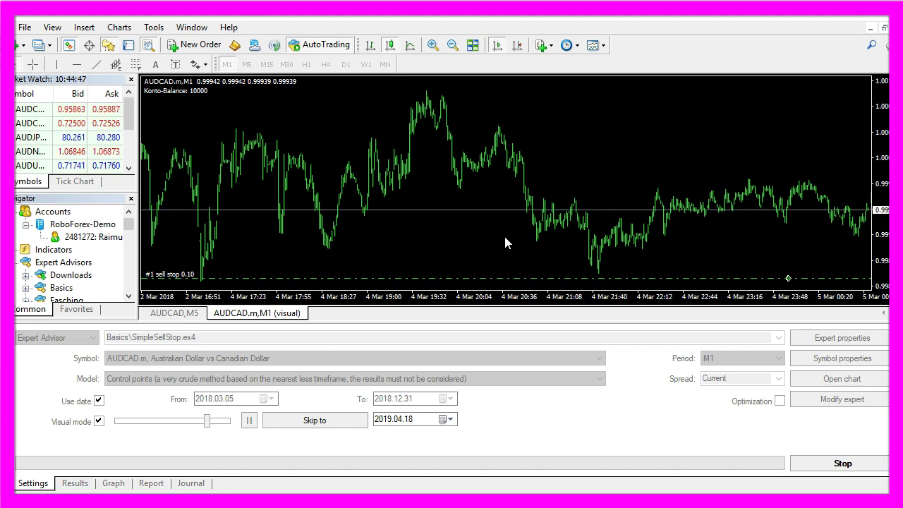
- Start a new Expert Advisor (template) named Experts\Basics\SimpleSellStop in the MQL4 wizard
left_click(235, 47)
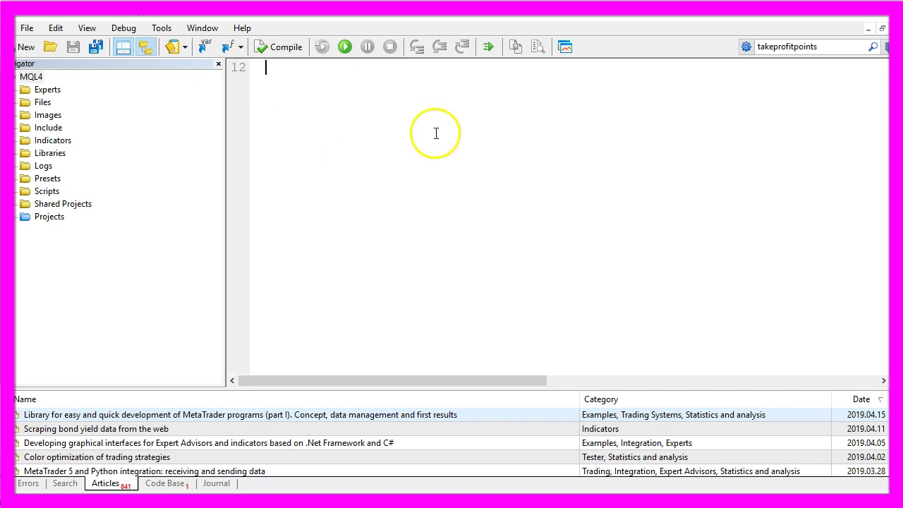
left_click(27, 29)
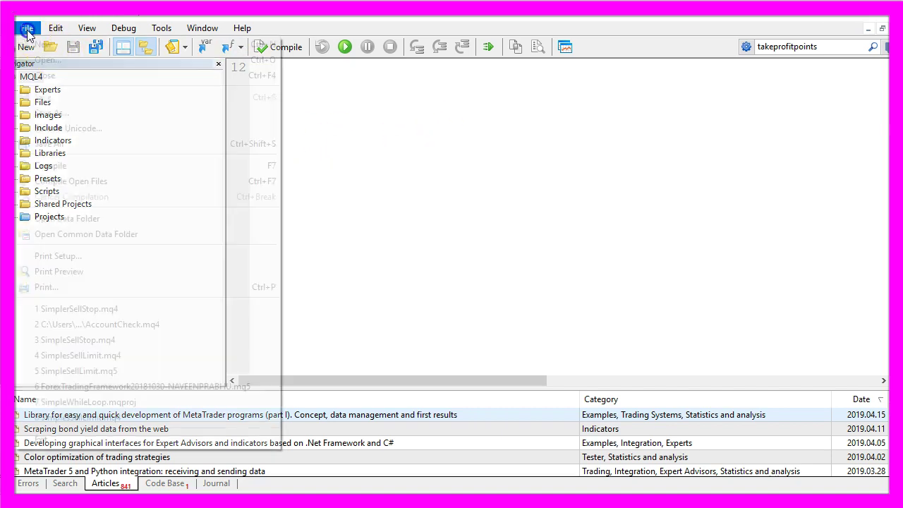
left_click(32, 43)
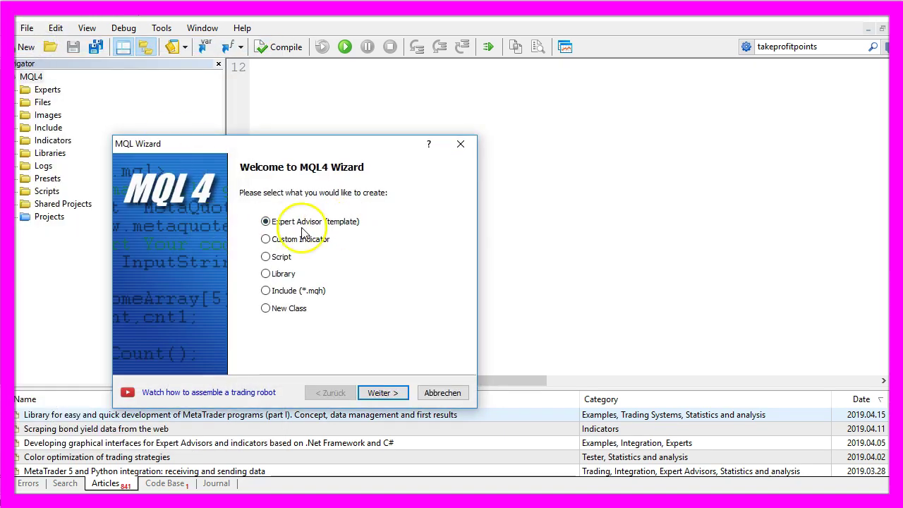
left_click(386, 393)
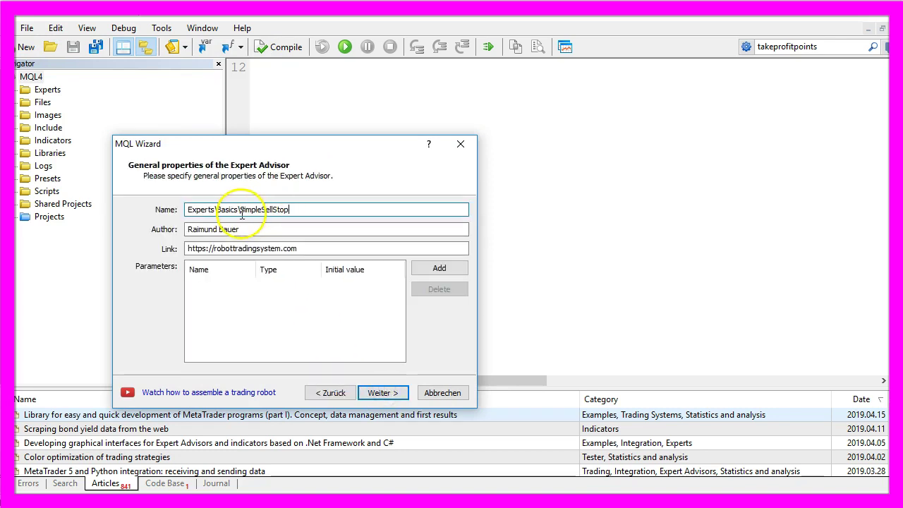
left_click_drag(241, 209, 337, 216)
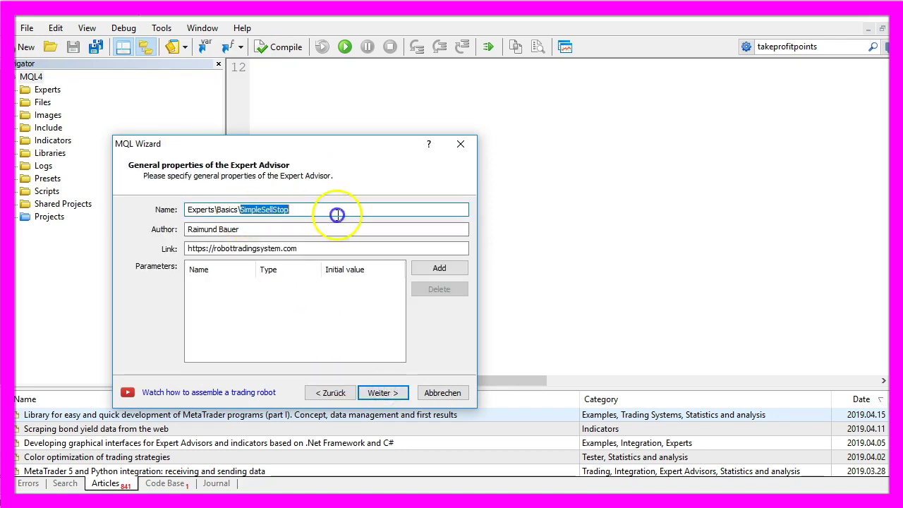
left_click(381, 394)
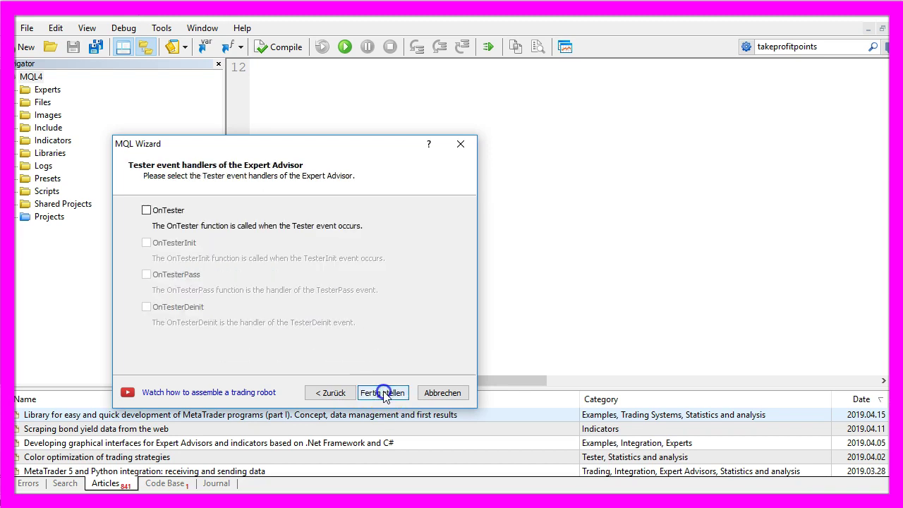
- Finish the wizard and delete OnInit, OnDeinit and the placeholder comments from SimpleSellStop.mq4
left_click(384, 394)
scroll(430, 288, "down", 4)
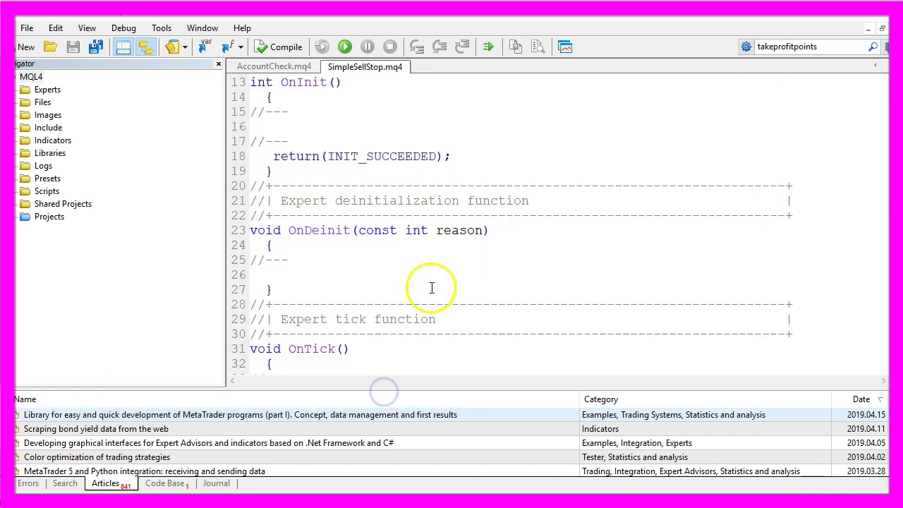
left_click_drag(787, 337, 31, 74)
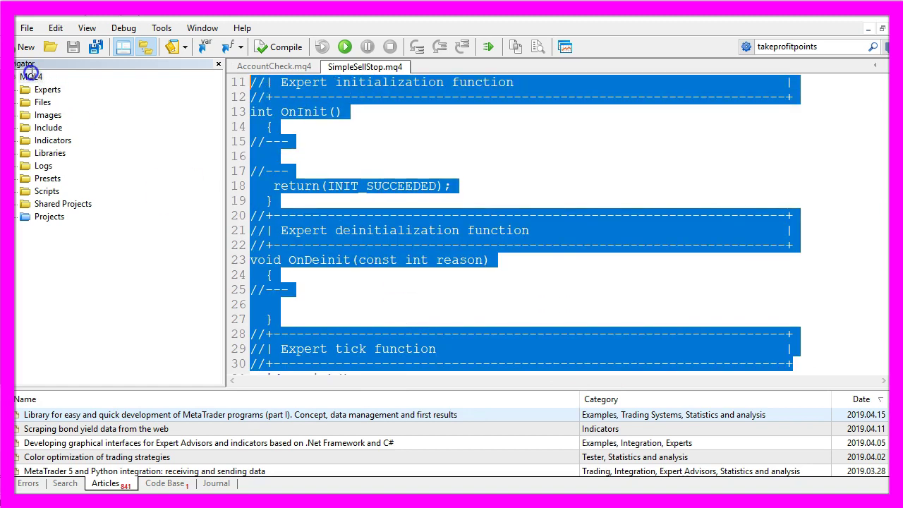
key("Delete")
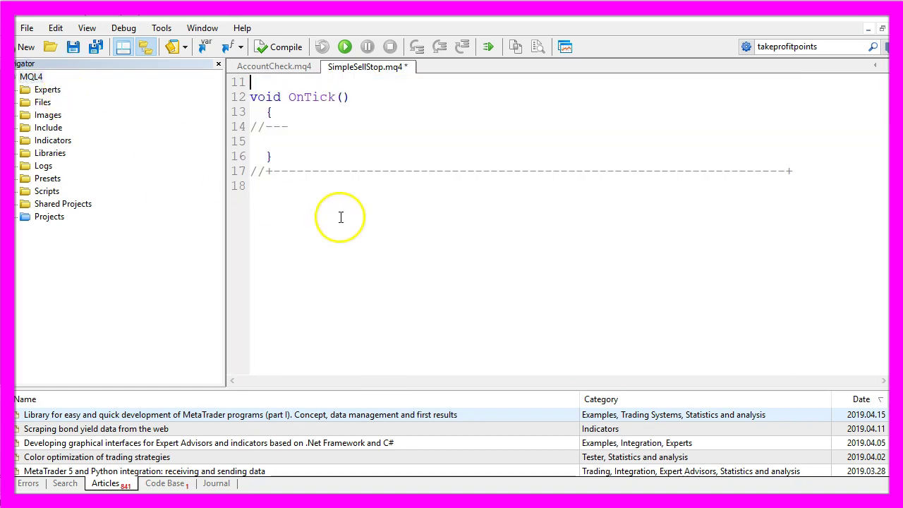
left_click_drag(268, 185, 242, 171)
key("Delete")
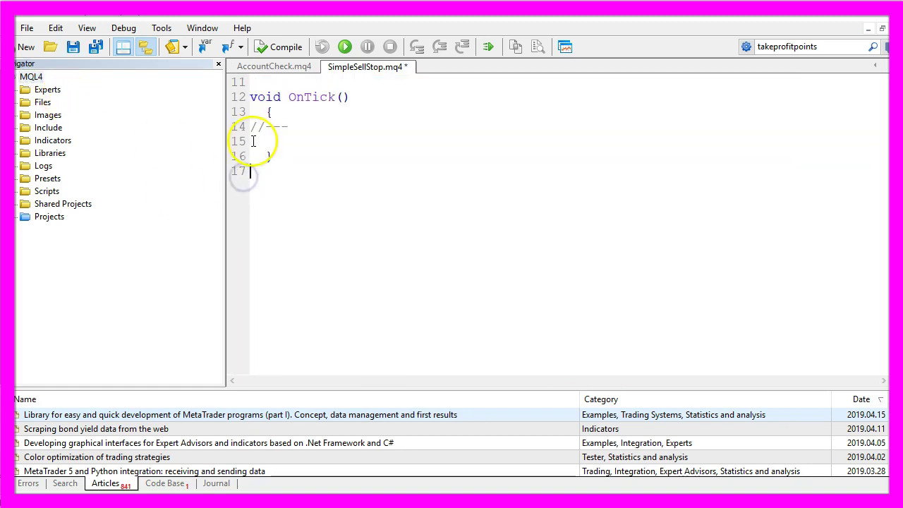
left_click_drag(242, 138, 242, 128)
key("Delete")
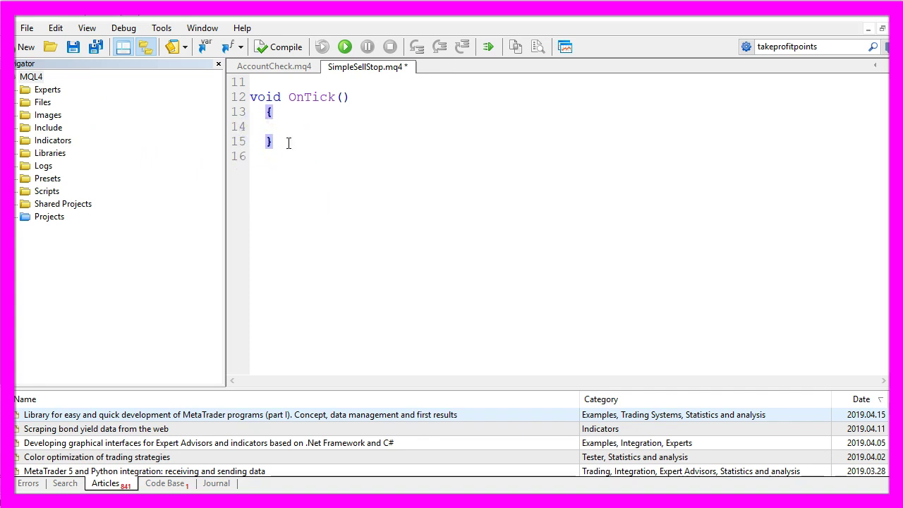
- Add the no-open-orders comment and if (OrdersTotal()==0) check inside OnTick
type("// if we have no open orders or positions     if (OrdersTotal()==0)")
double_click(428, 127)
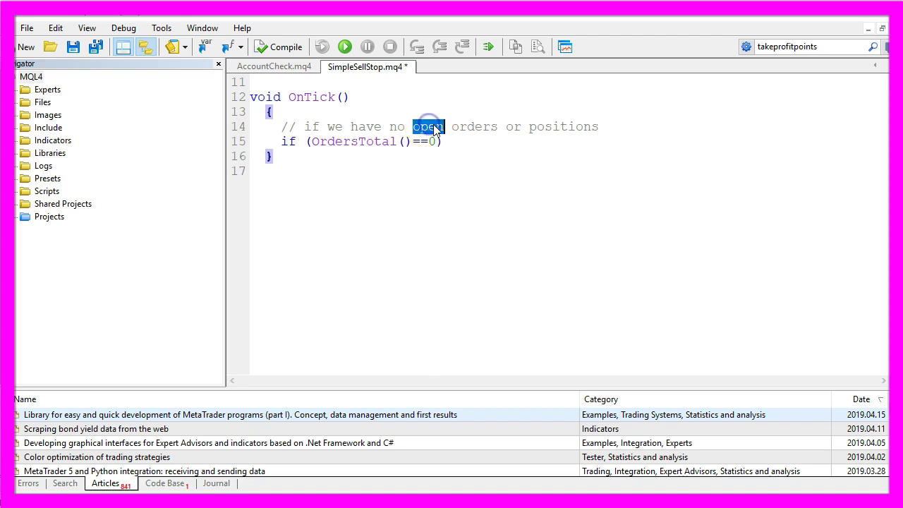
double_click(471, 127)
double_click(556, 127)
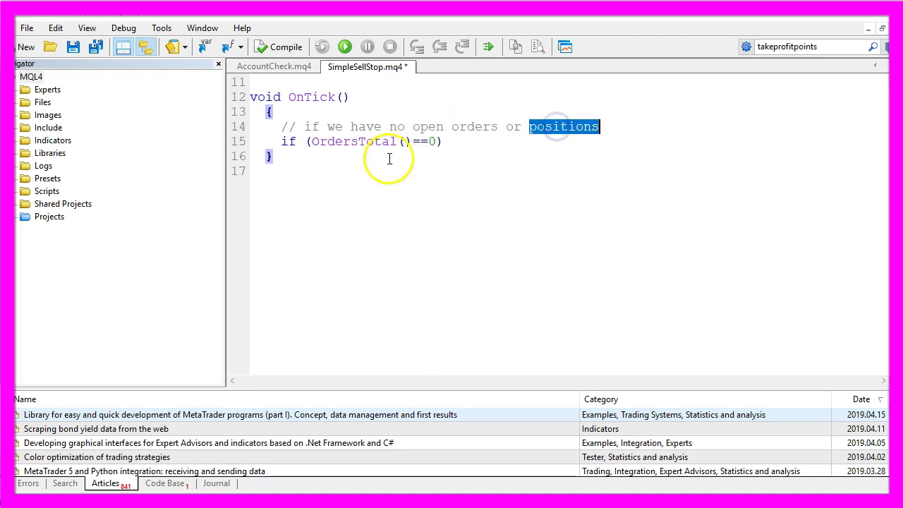
double_click(344, 142)
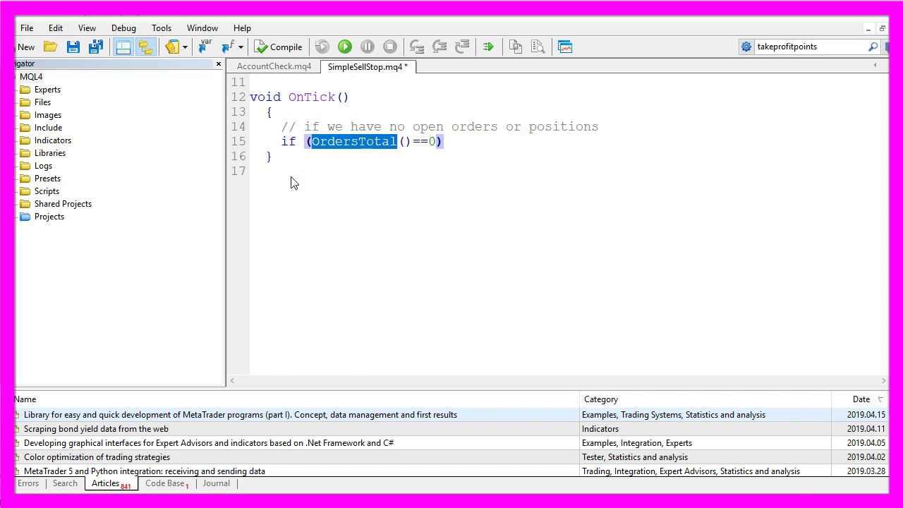
- Look up OrdersTotal in the MQL4 Reference, noting market and pending orders, then minimize it
key("F1")
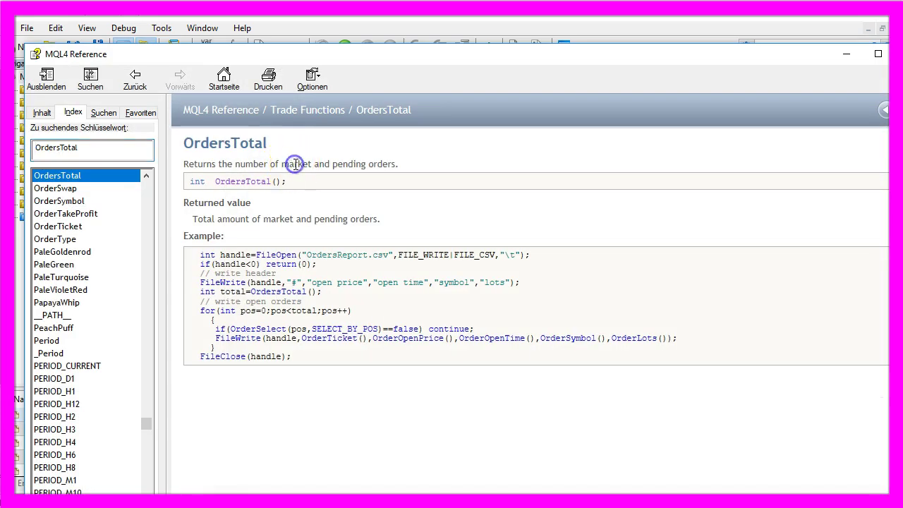
double_click(295, 164)
double_click(350, 164)
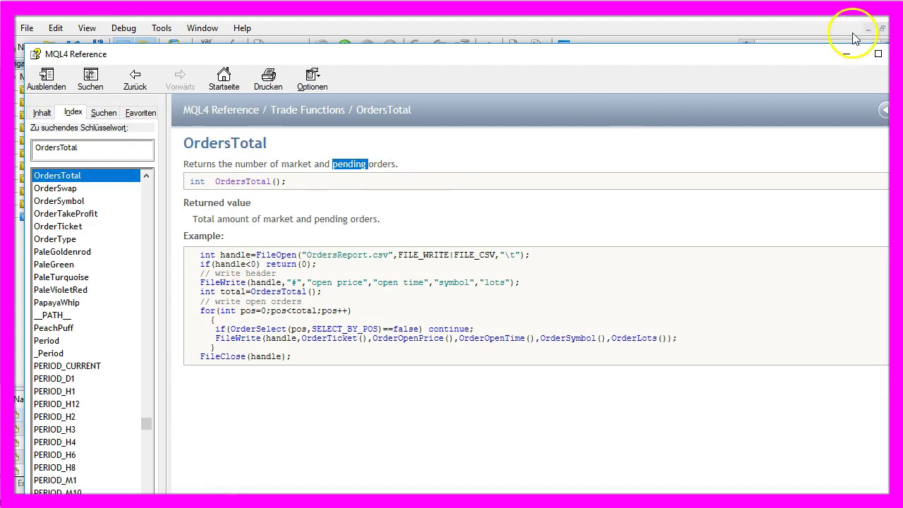
left_click(847, 54)
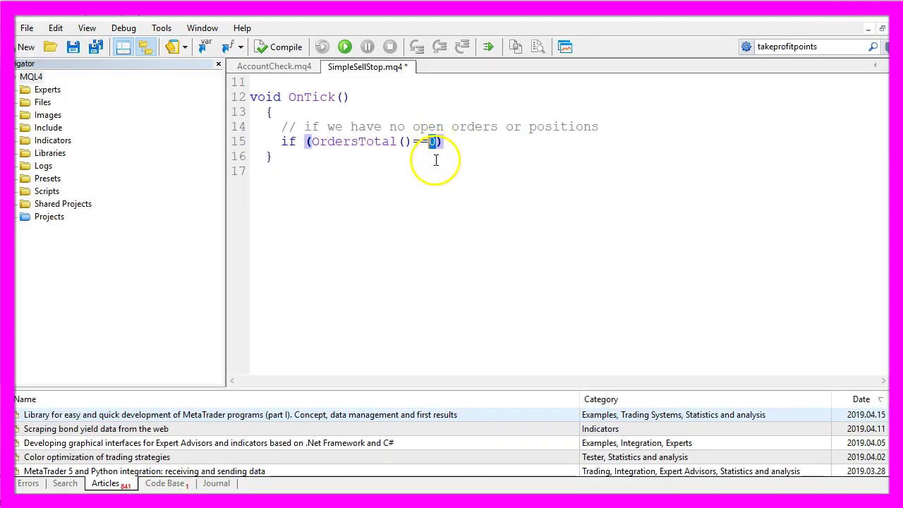
- Add a '// create a sell ticket' comment and 'int sellticket = OrderSend' below the check
left_click_drag(444, 127, 631, 131)
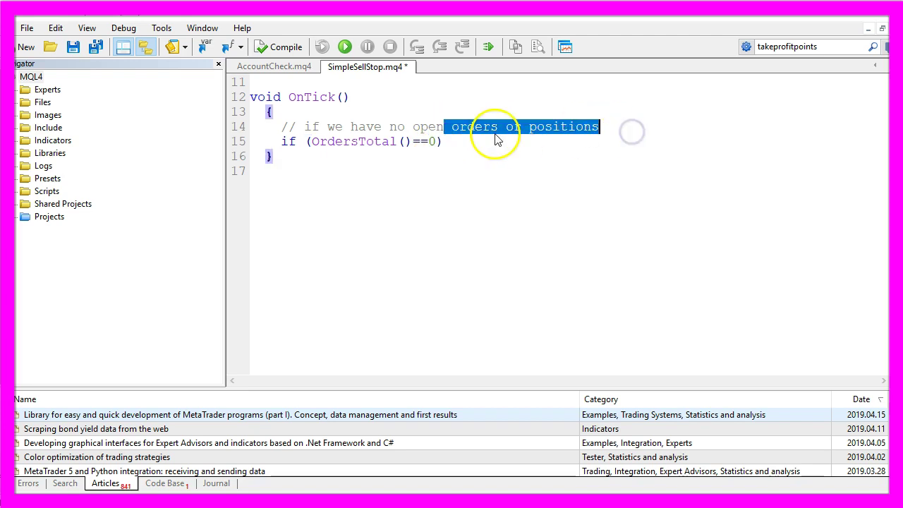
left_click(261, 157)
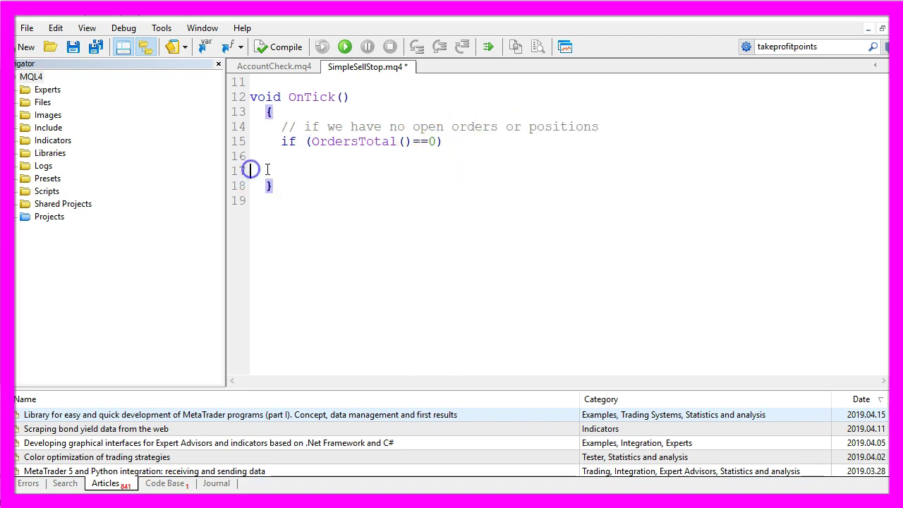
key("Return")
key("Return")
type("// create a sell ticket int sellticket = OrderSend")
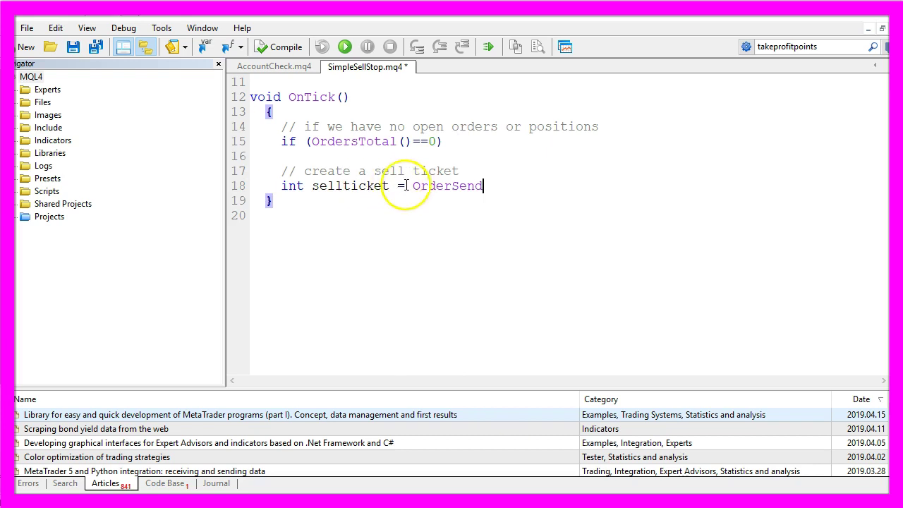
double_click(434, 186)
double_click(367, 187)
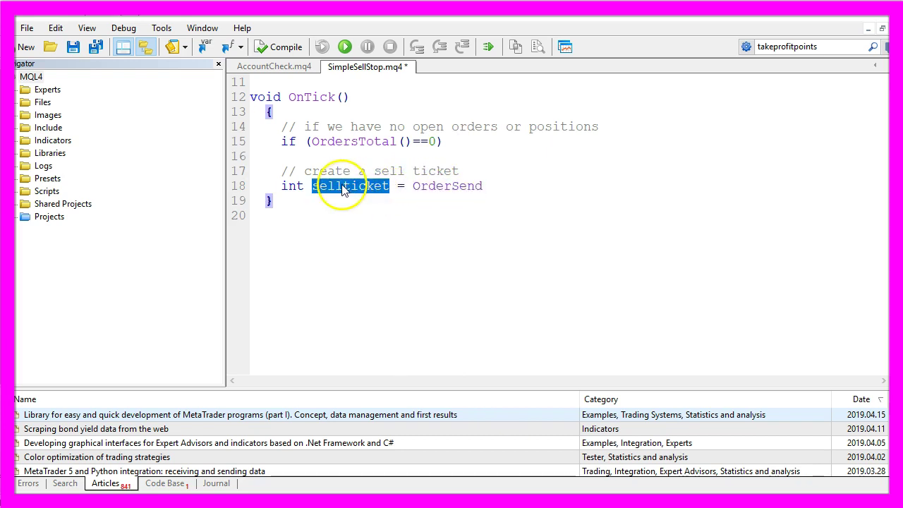
- Paste the OrderSend argument block and comment Symbol() as '// currency pair'
left_click(503, 185)
key("ctrl+v")
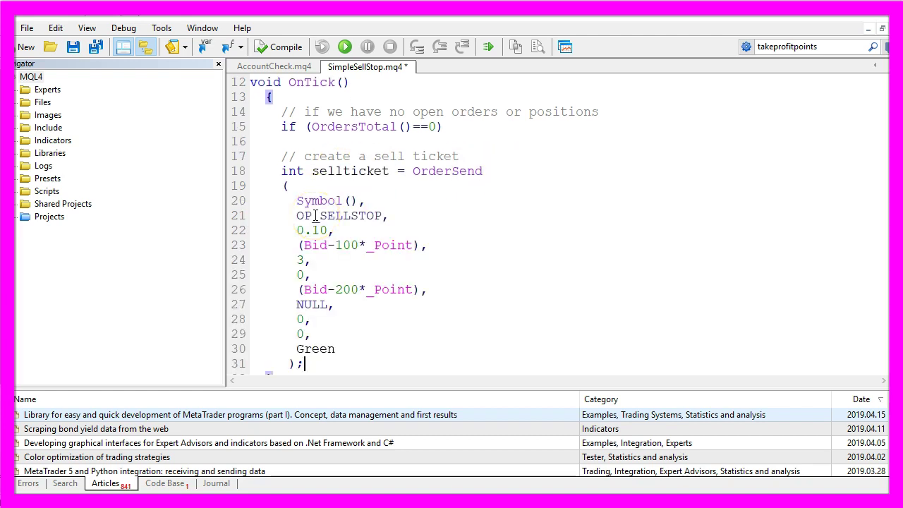
left_click(374, 201)
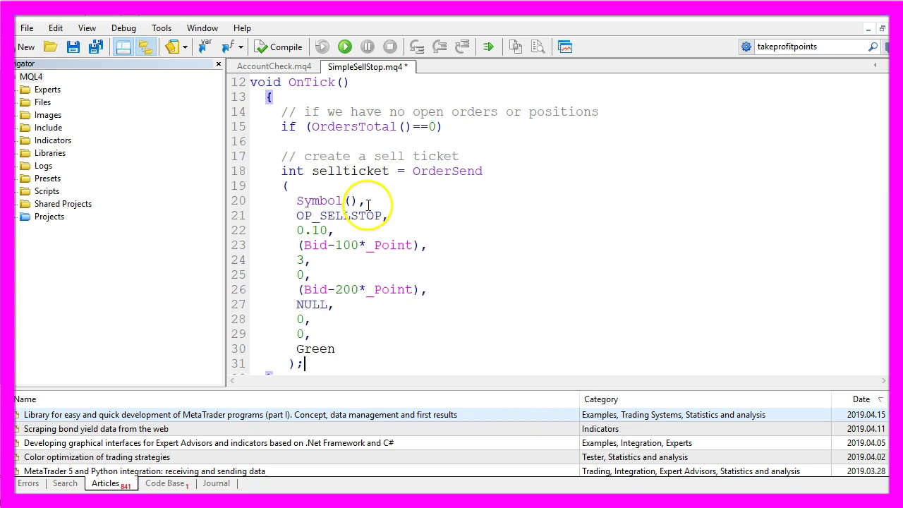
type("// currency pair")
mouse_move(459, 202)
left_mouse_down()
mouse_move(555, 203)
mouse_move(464, 204)
left_mouse_up()
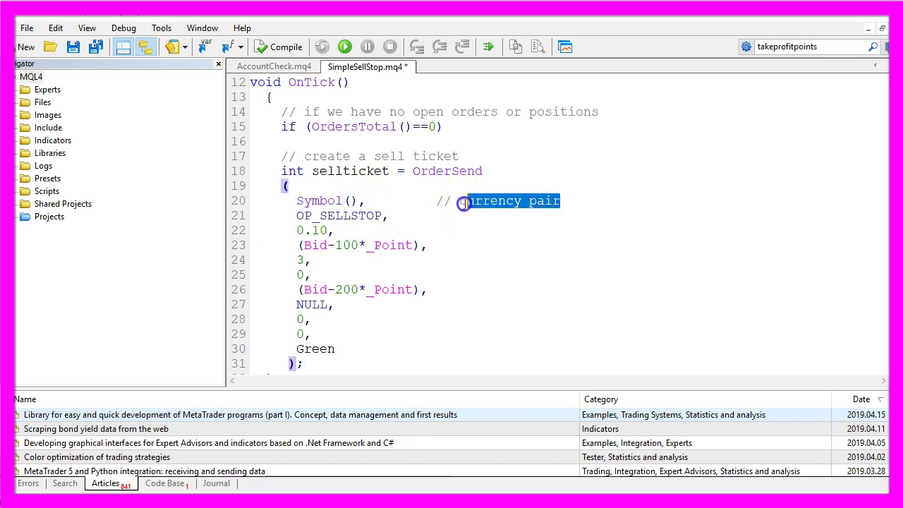
double_click(321, 202)
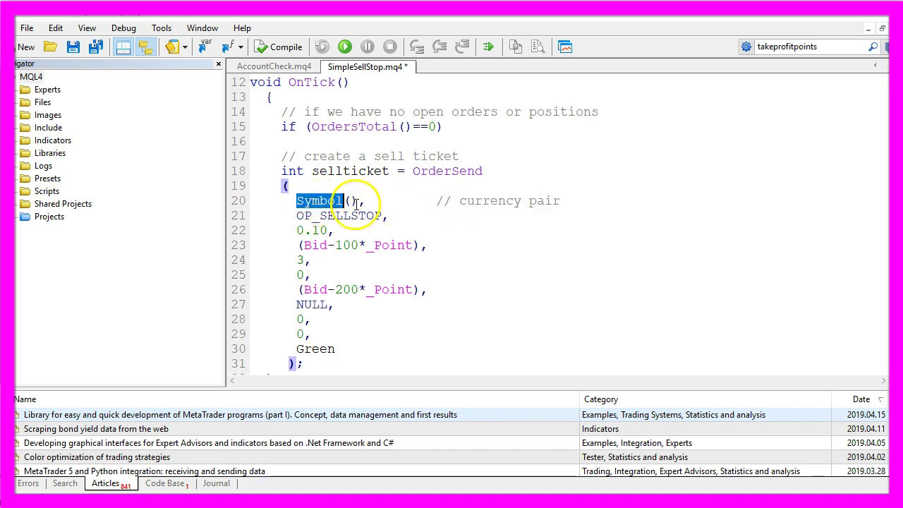
- Read the MQL4 Reference _Symbol topic describing the current chart's symbol name
key("F1")
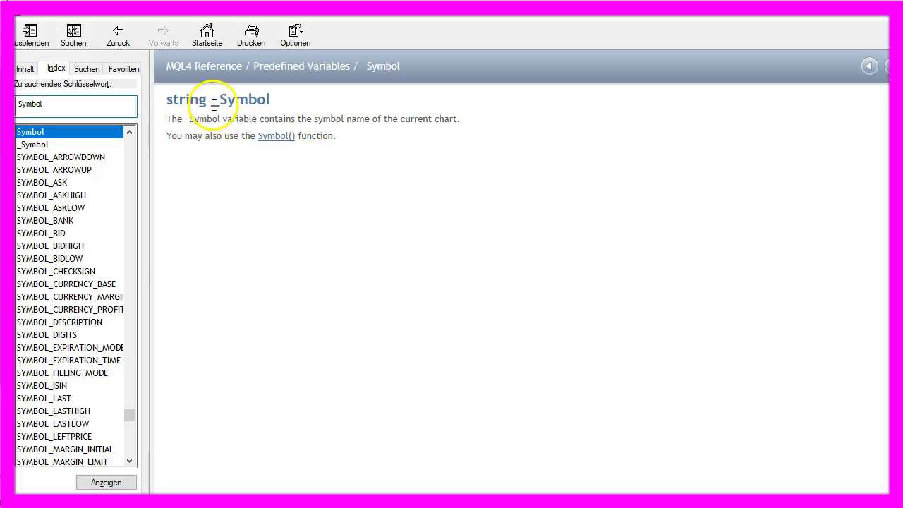
left_click_drag(211, 101, 277, 97)
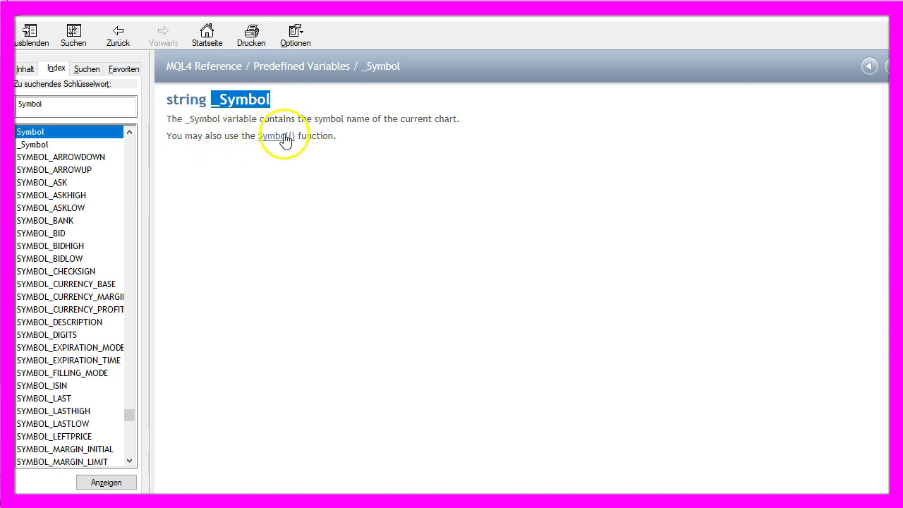
left_click_drag(222, 119, 676, 122)
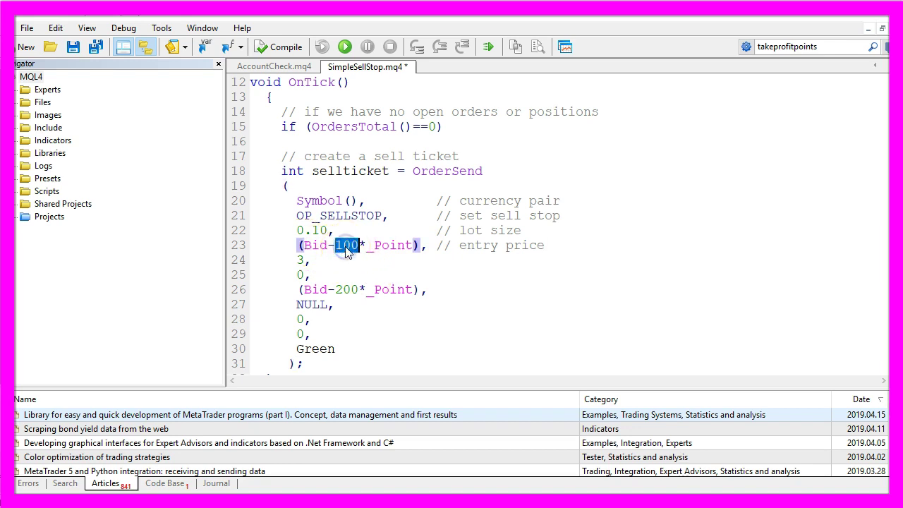
- Review the Bid/_Point entry price and slippage 3, and start the take profit comment
double_click(381, 245)
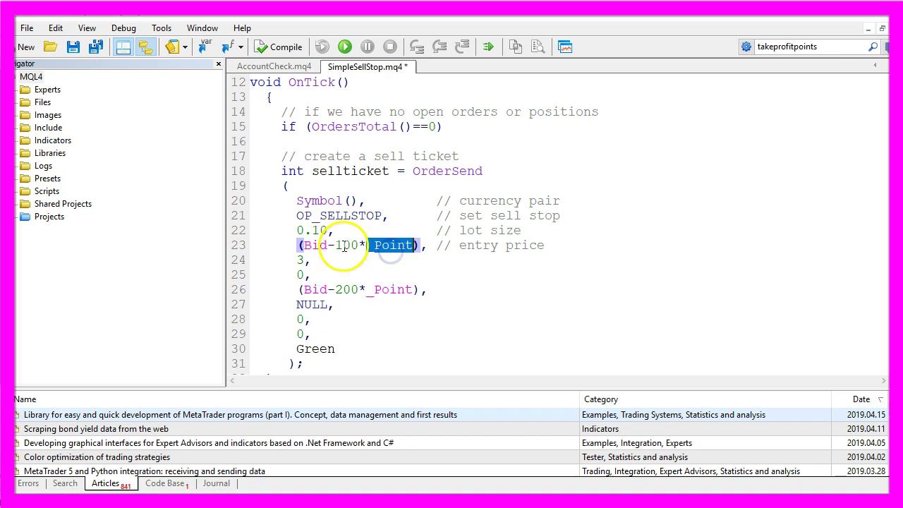
double_click(315, 245)
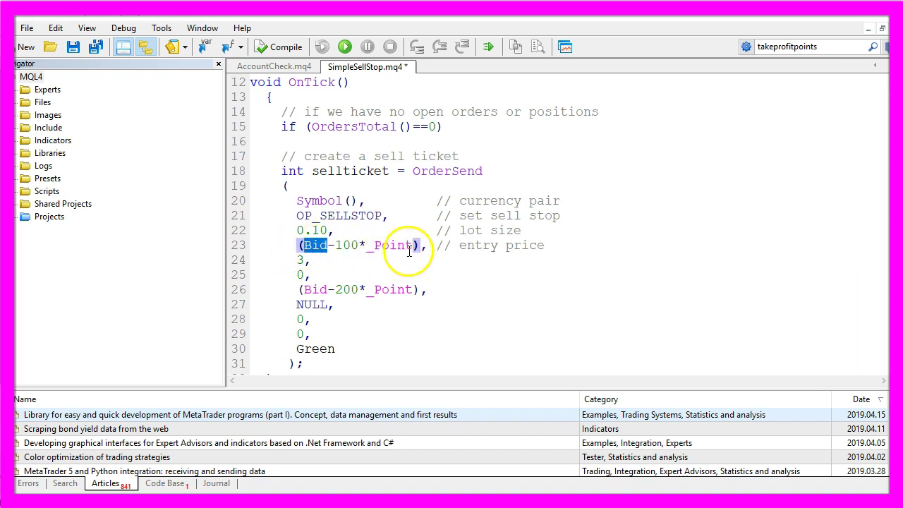
double_click(299, 259)
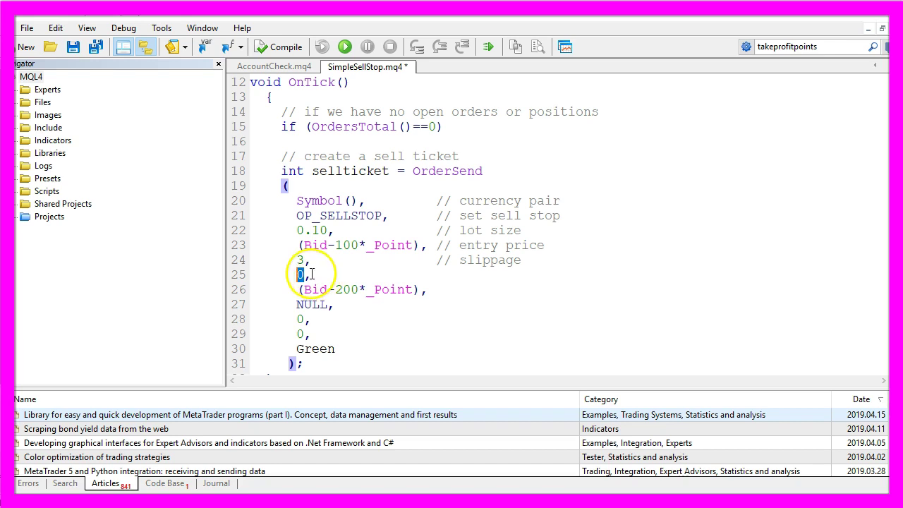
left_click(310, 275)
type("// stop loss")
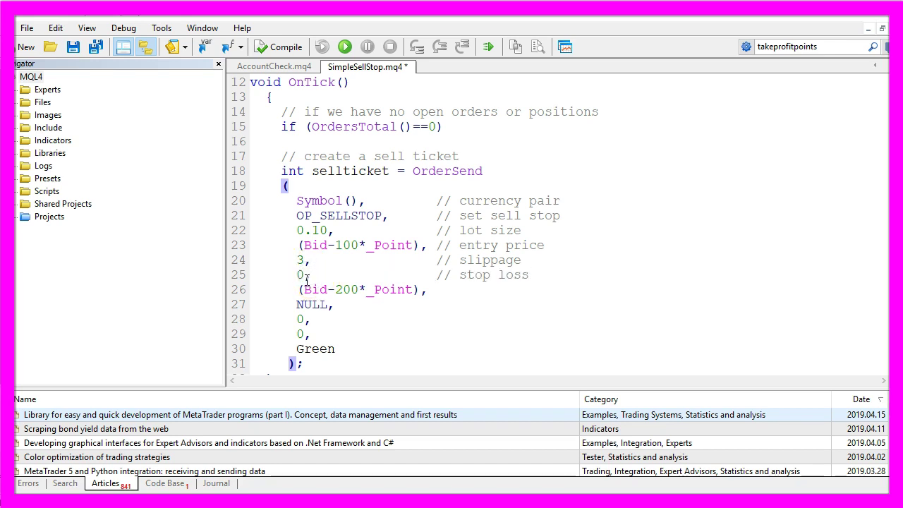
left_click(463, 290)
type("// ta")
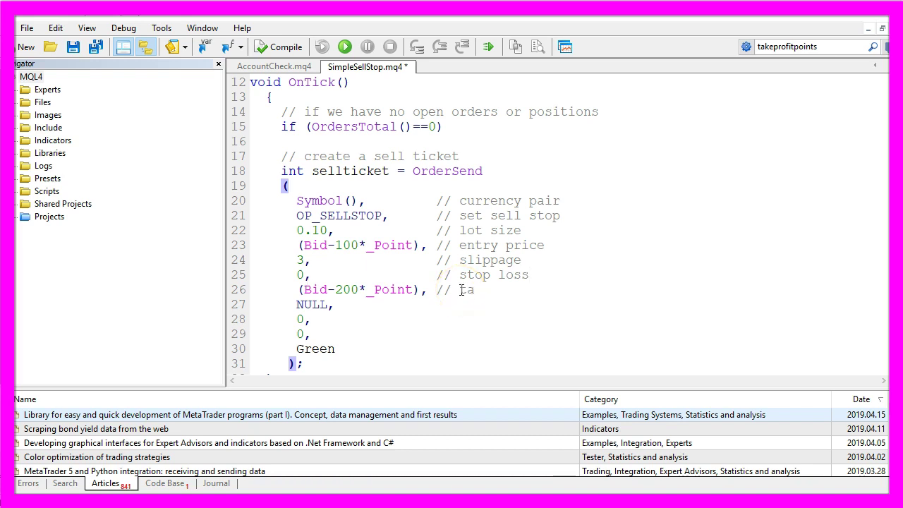
type("fit")
- Re-check the 100-point entry offset, 200-point take profit offset and the NULL comment argument
left_click(343, 245)
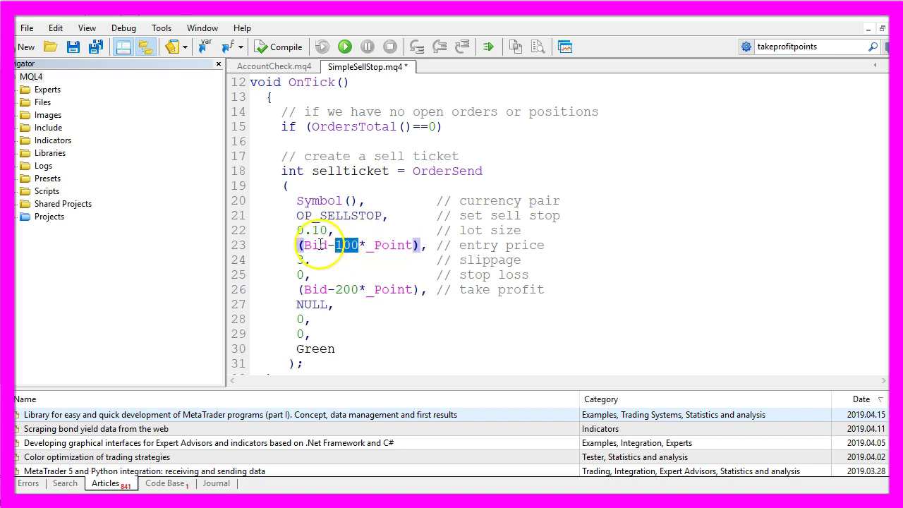
double_click(315, 245)
double_click(346, 291)
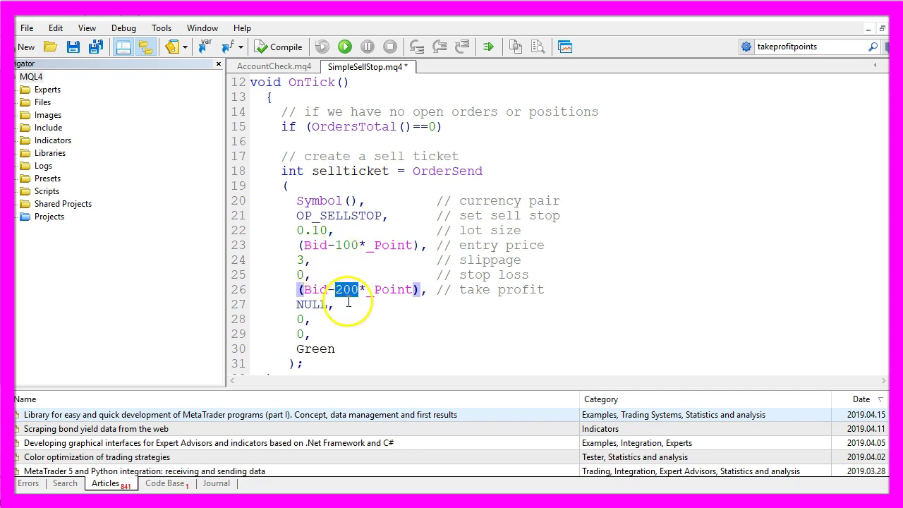
double_click(339, 171)
left_click(350, 293)
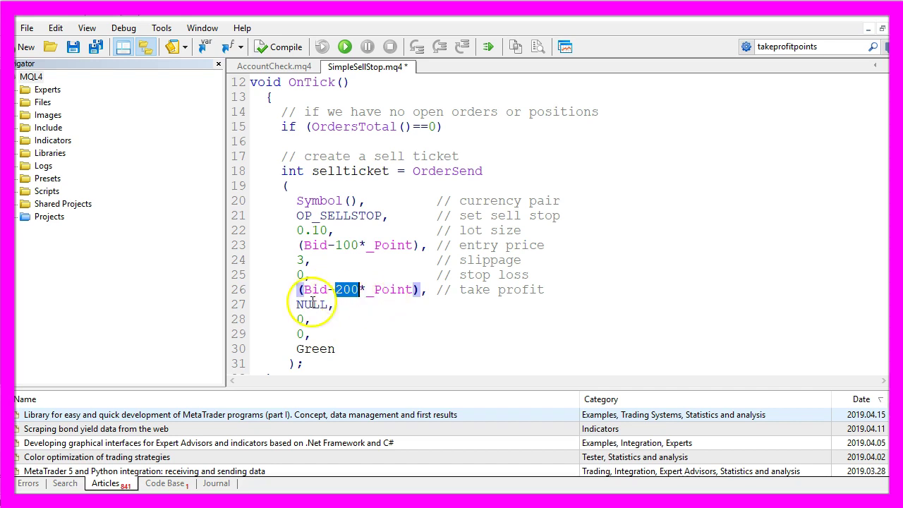
double_click(346, 246)
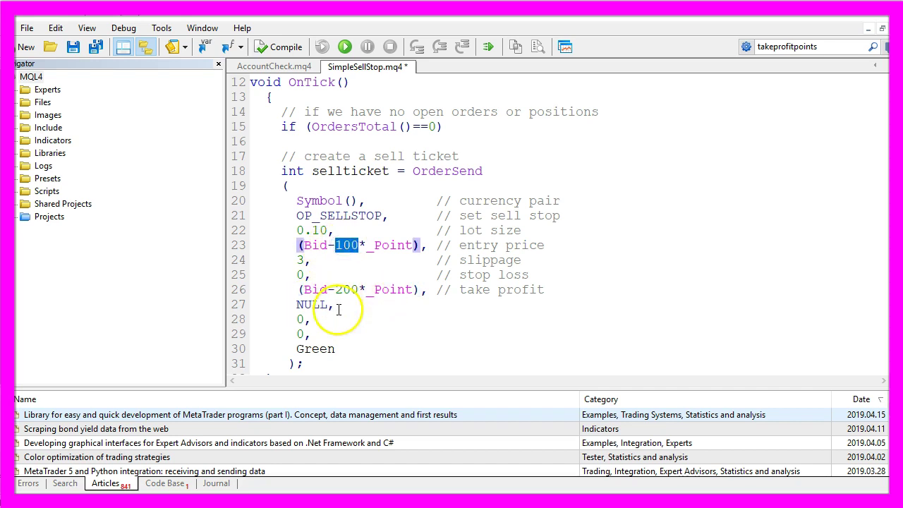
double_click(305, 306)
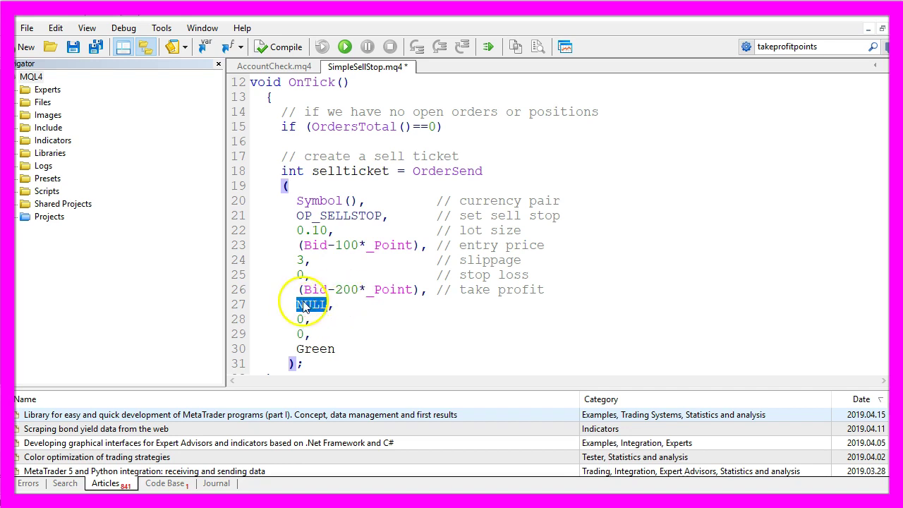
- Replace NULL with "my comment" and add a magic number comment
left_click(336, 305)
type("// comment")
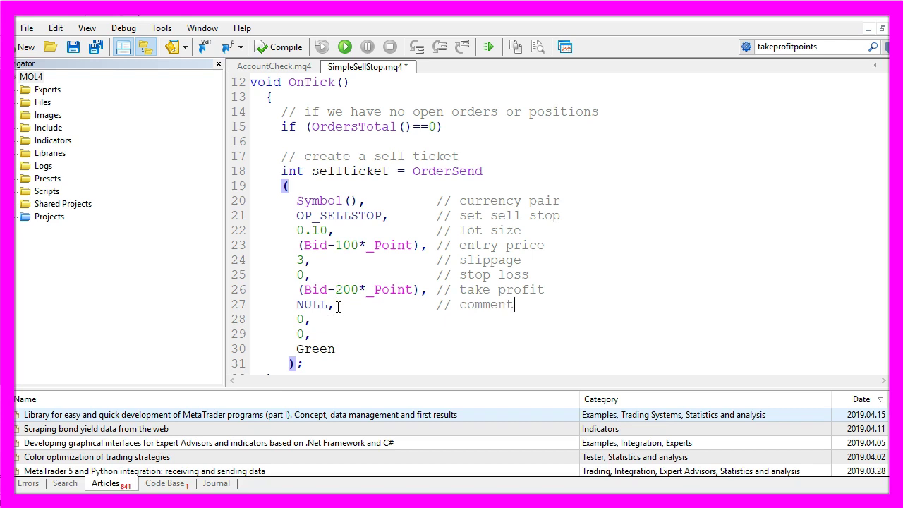
double_click(310, 305)
type("\"")
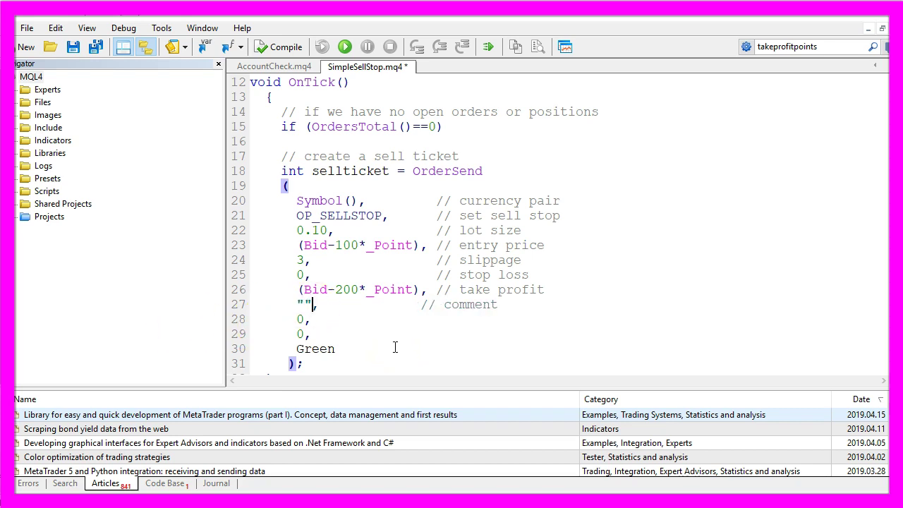
type("my comment")
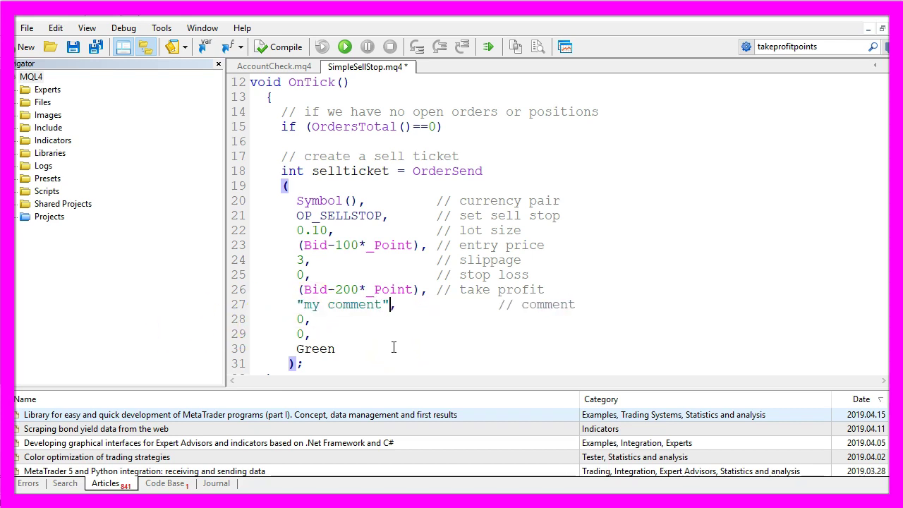
key("ctrl+Right")
key("BackSpace")
key("BackSpace")
key("BackSpace")
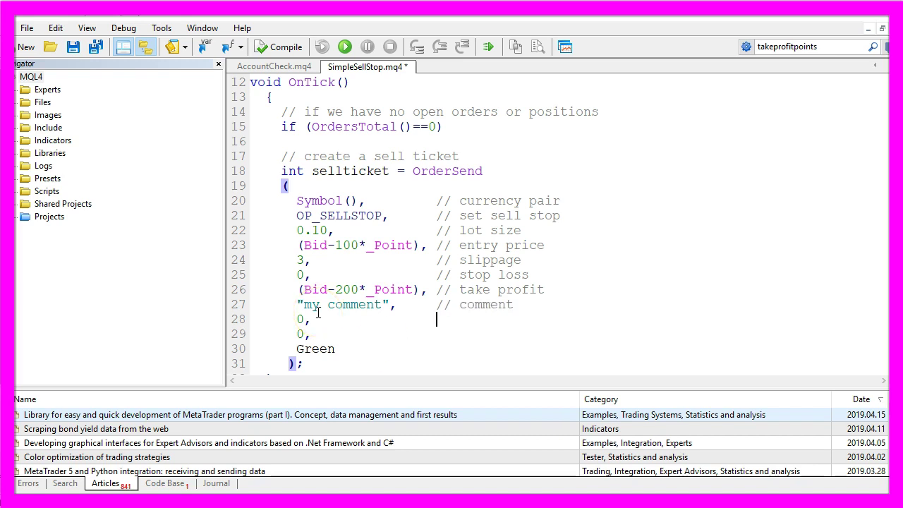
type("magic number")
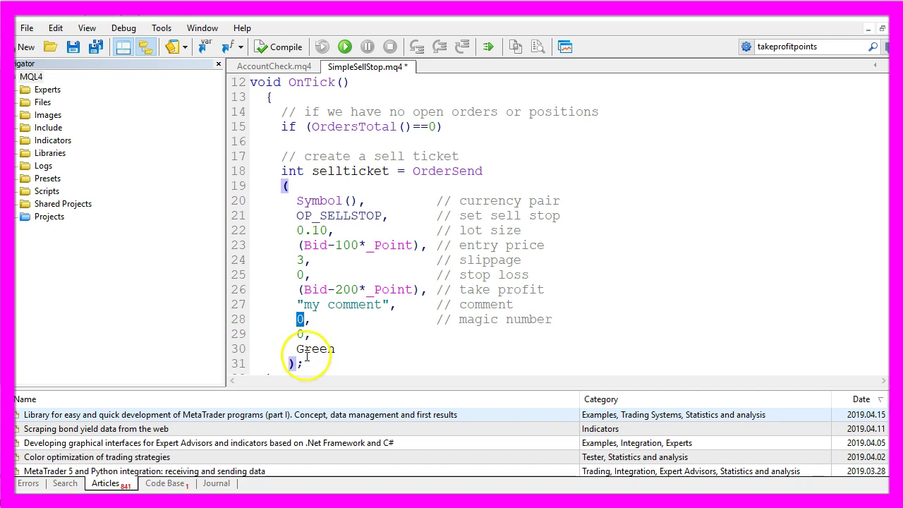
- Annotate the 0 expiration argument as expiration date and Green as '// arrow color'
double_click(300, 334)
type("// expiration date")
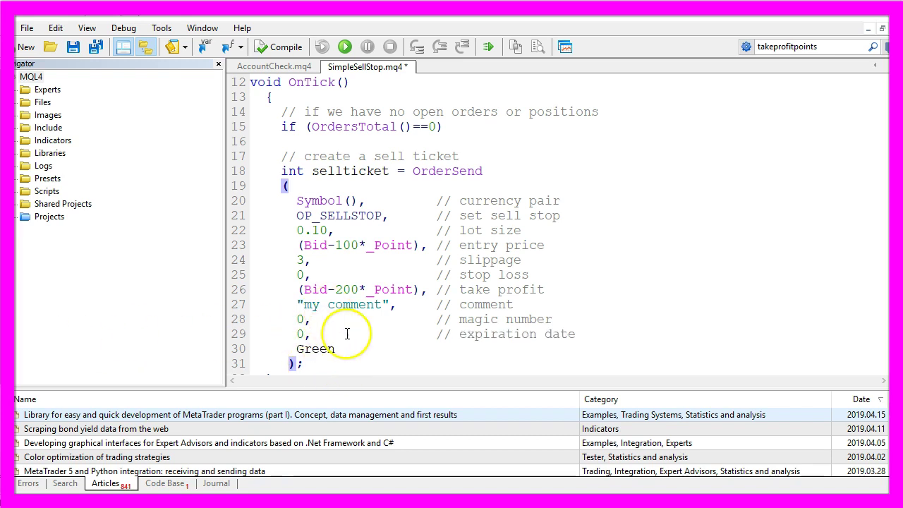
left_click_drag(452, 335, 657, 335)
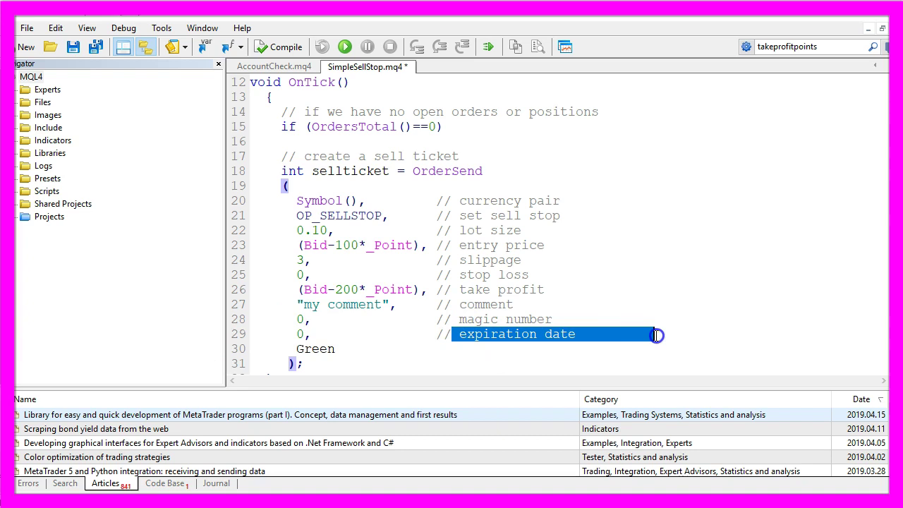
double_click(299, 335)
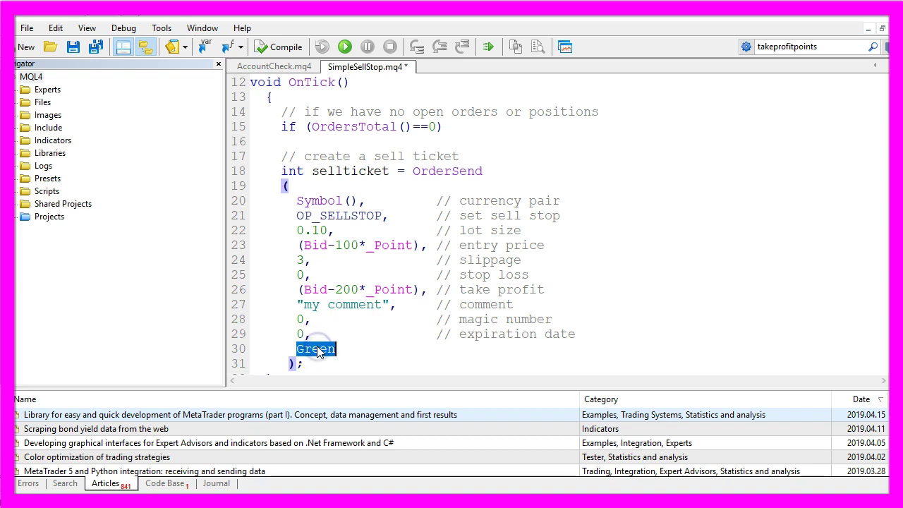
left_click(363, 346)
type("// arrow color")
double_click(468, 350)
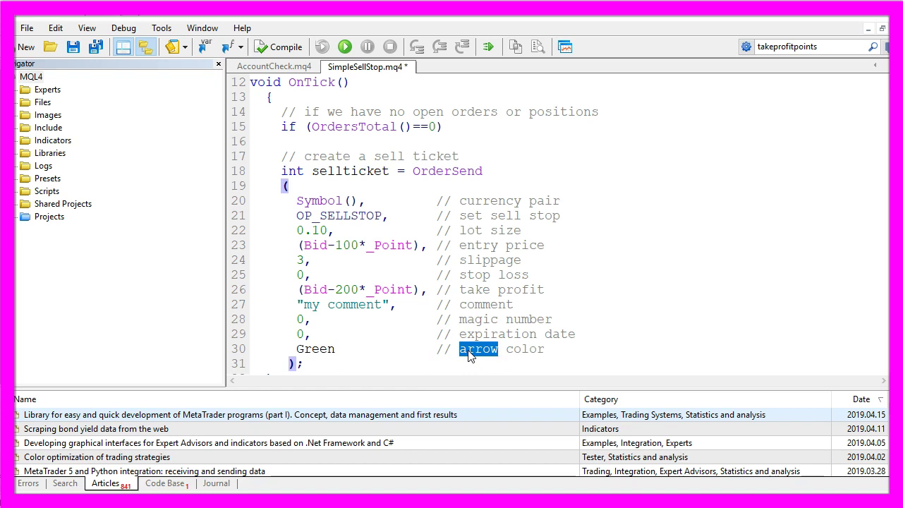
- Compile SimpleSellStop.mq4 to 0 errors and 0 warnings, then switch to the AUDCAD terminal
scroll(558, 311, "down", 1)
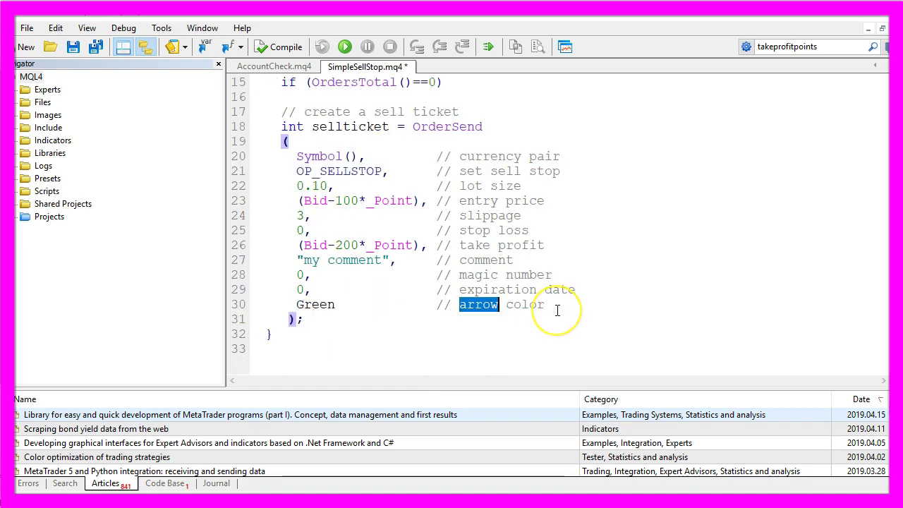
left_click(282, 49)
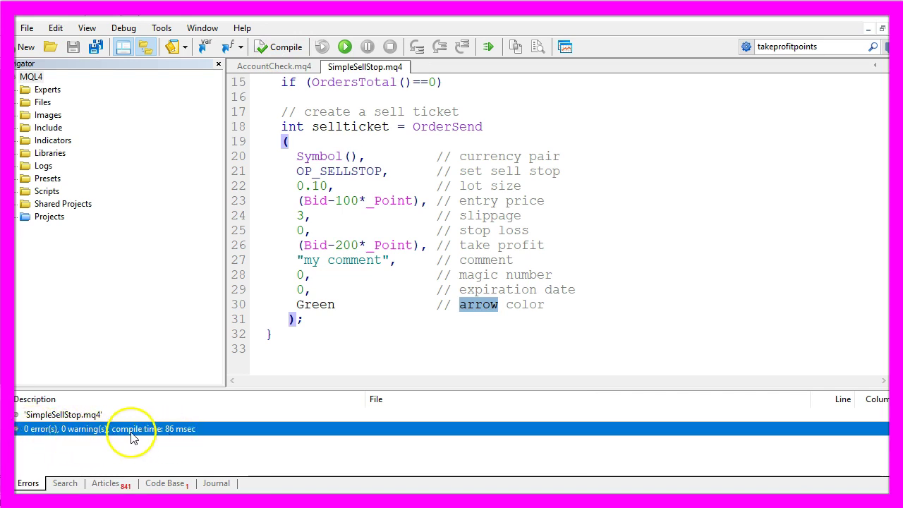
left_click(565, 48)
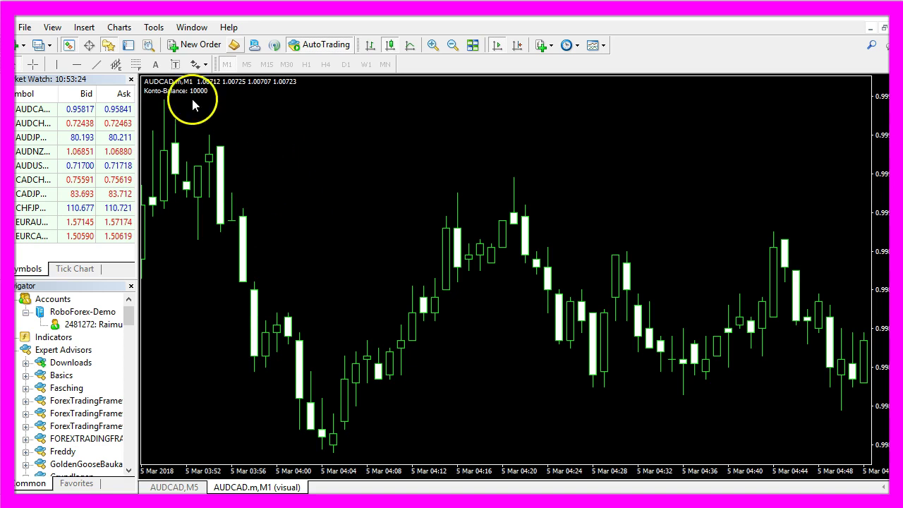
- Run a visual Strategy Tester backtest of SimpleSellStop.ex4 on AUDCAD M1
left_click(52, 28)
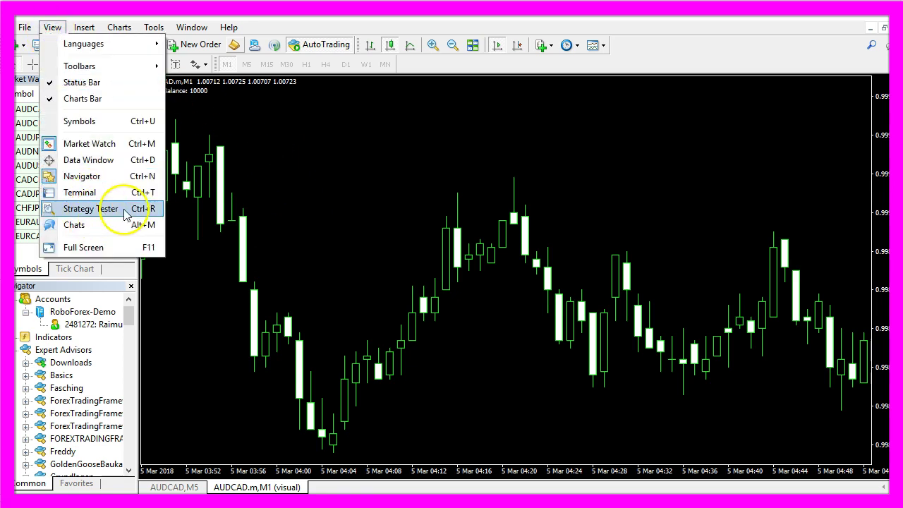
left_click(124, 209)
scroll(247, 410, "down", 3)
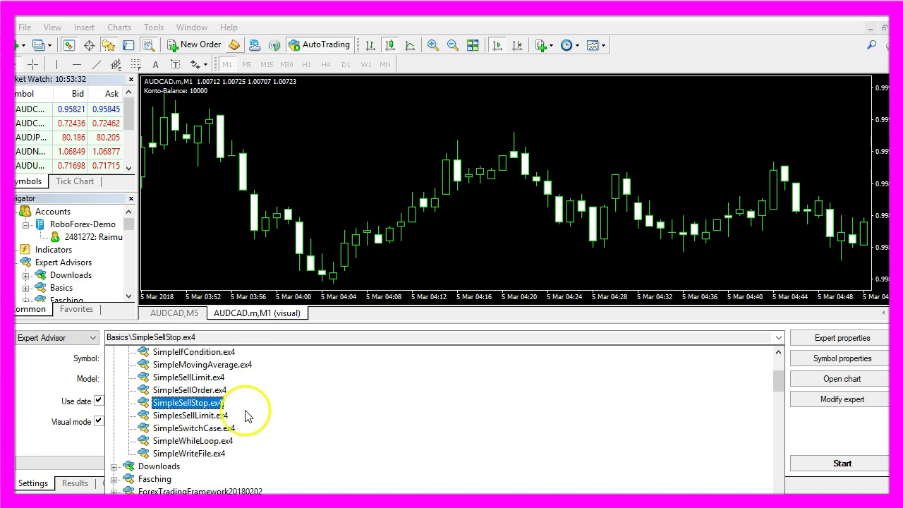
left_click(208, 407)
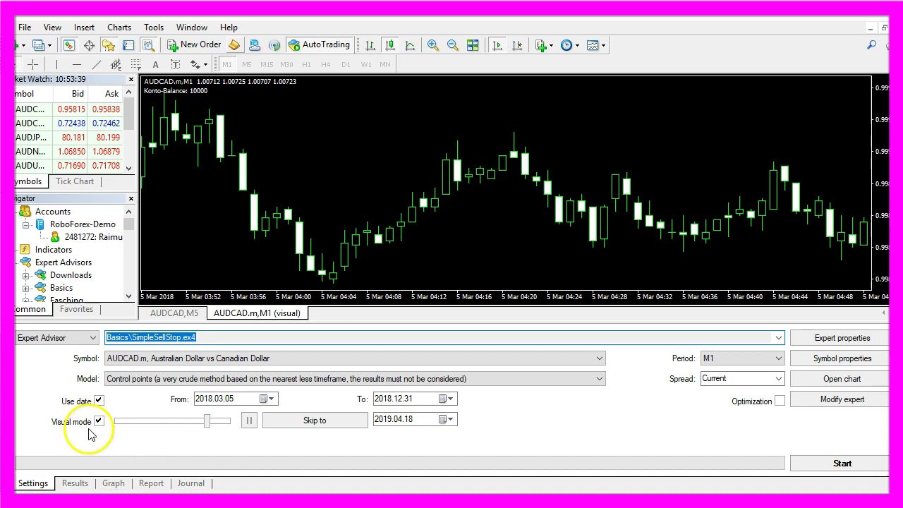
left_click(808, 463)
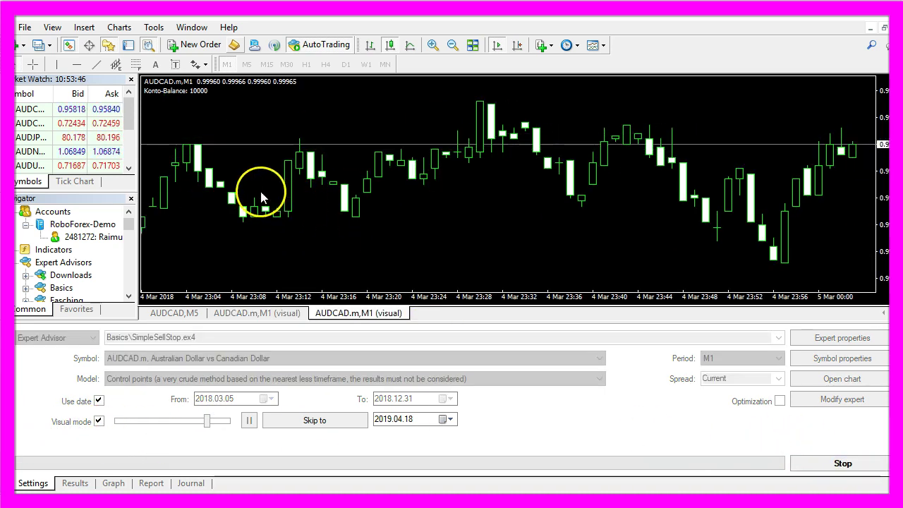
- Verify the 0.10-lot sell stop at 0.99846 in Results, zoom out, then select all MetaEditor code
left_click(75, 483)
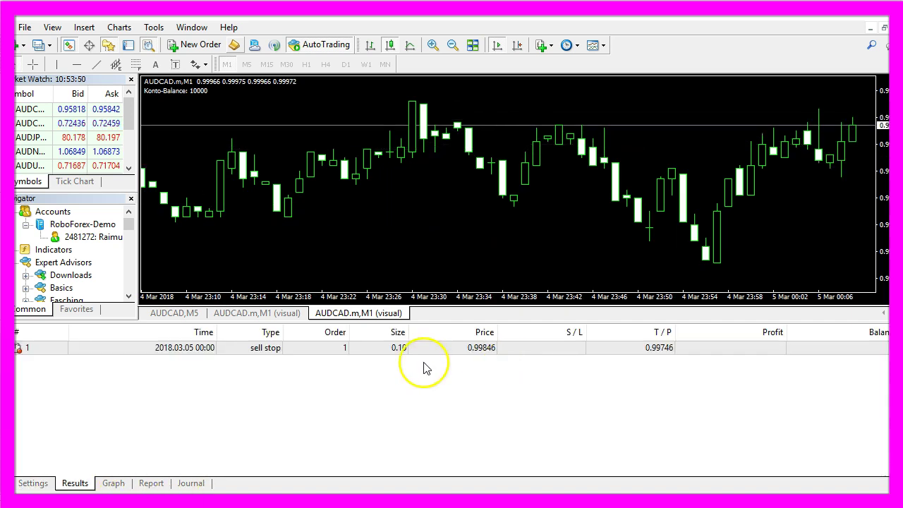
left_click(236, 349)
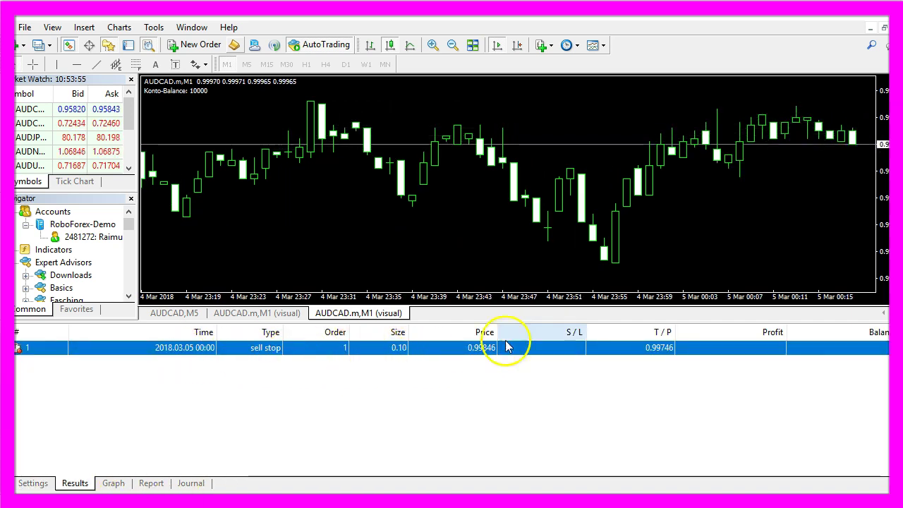
left_click(529, 138)
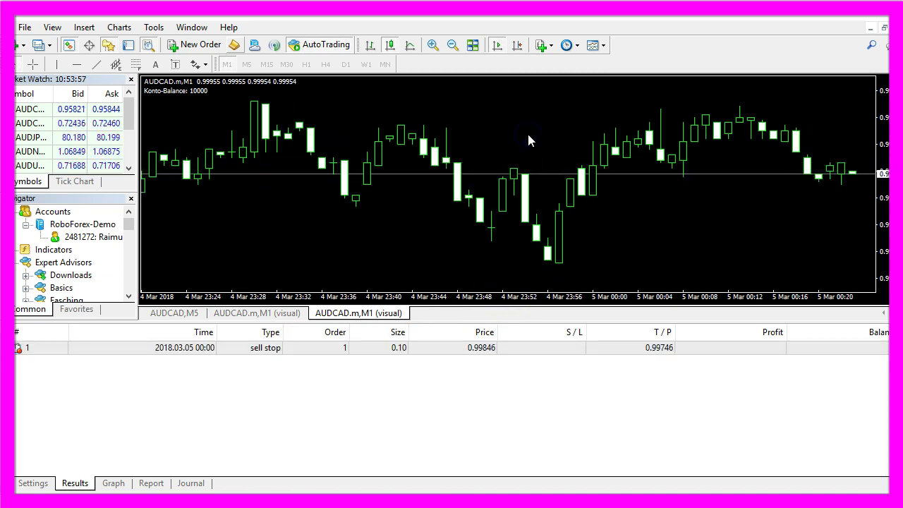
key("minus")
key("minus")
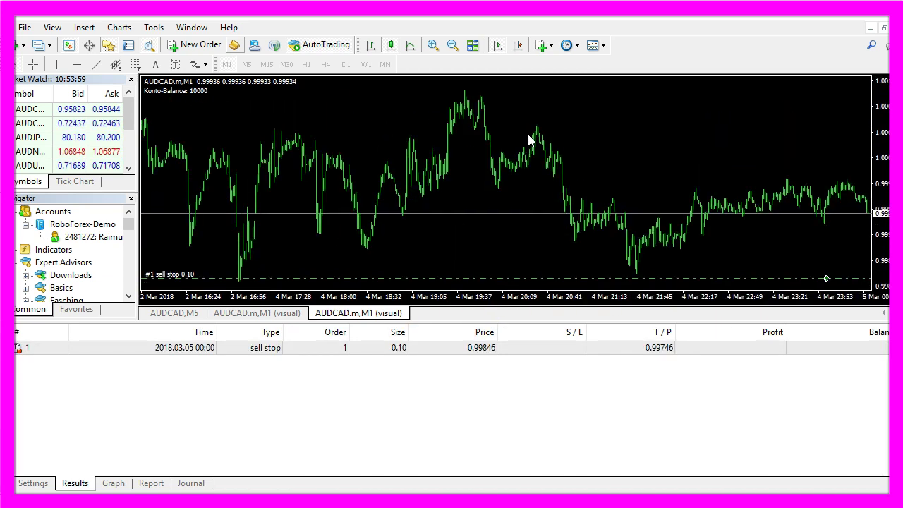
key("minus")
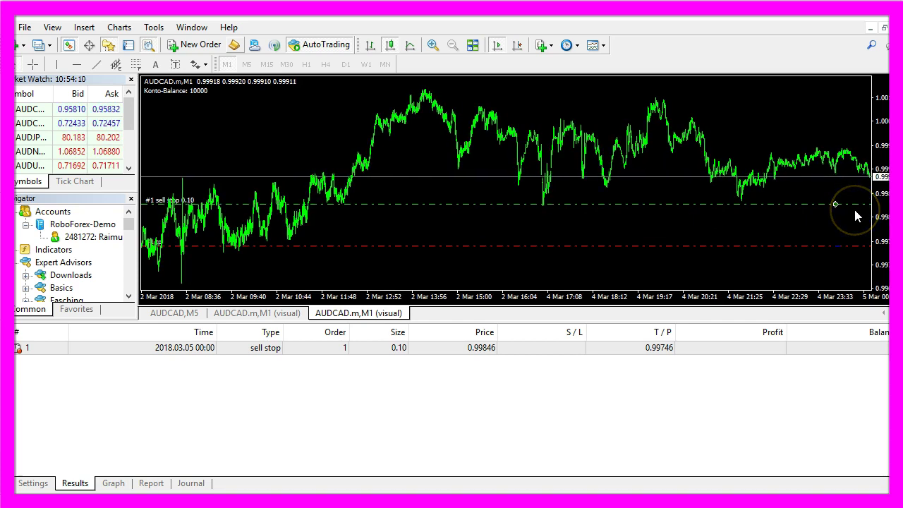
left_click_drag(710, 212, 197, 136)
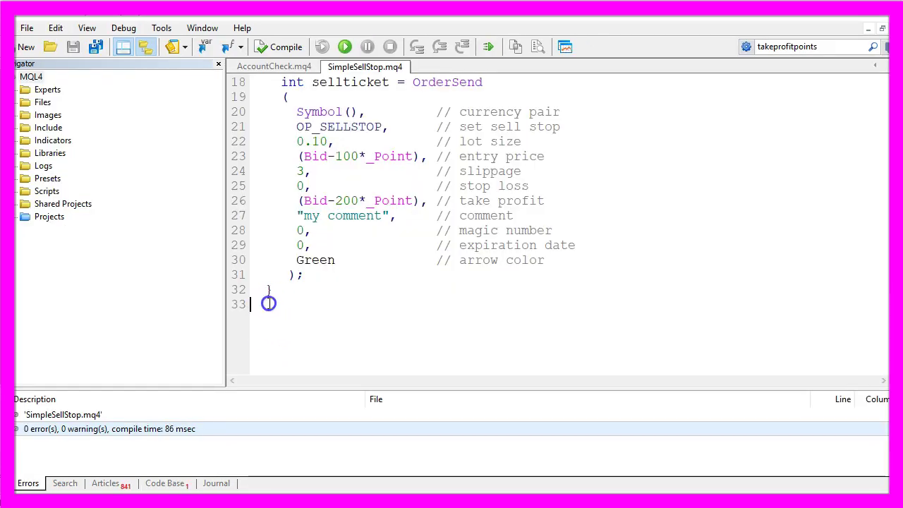
left_click_drag(268, 303, 176, 64)
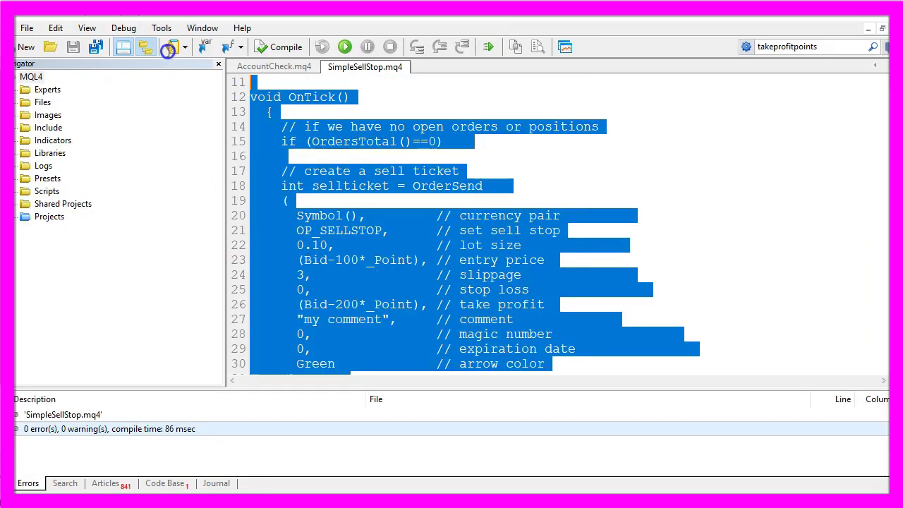